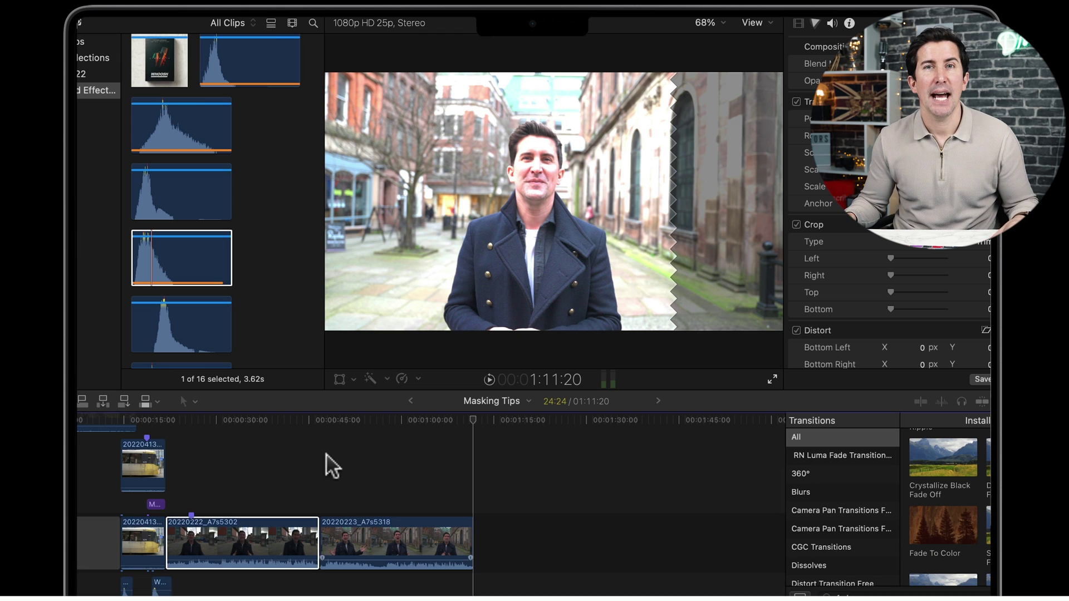
# - Paste a copy of the 20220222_A7s5302 clip at about 1:13, at the timeline's end
pyautogui.click(251, 534)
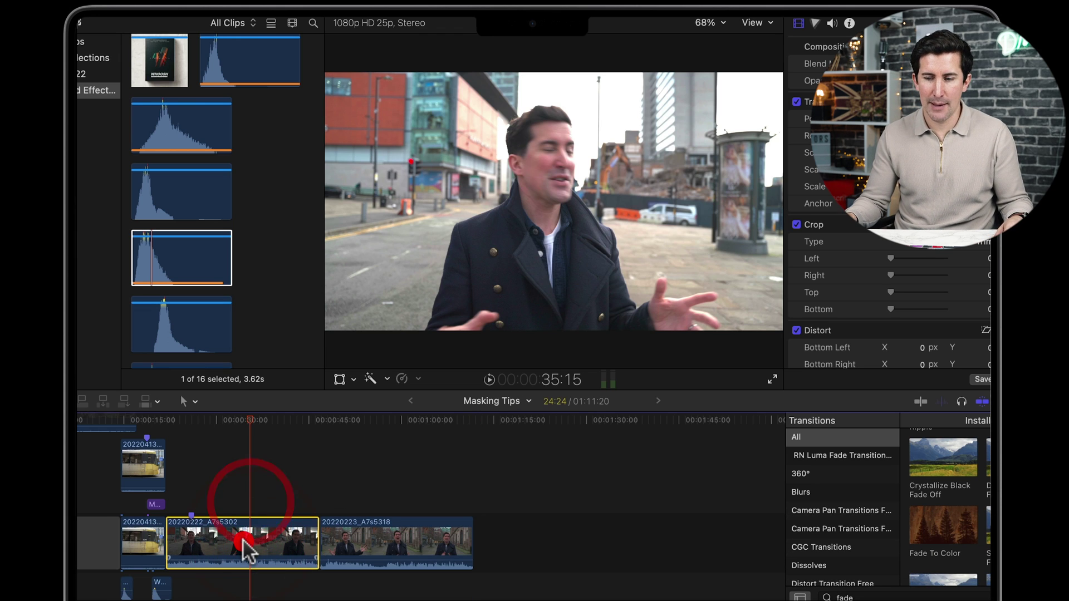
pyautogui.click(473, 422)
pyautogui.press('super+v')
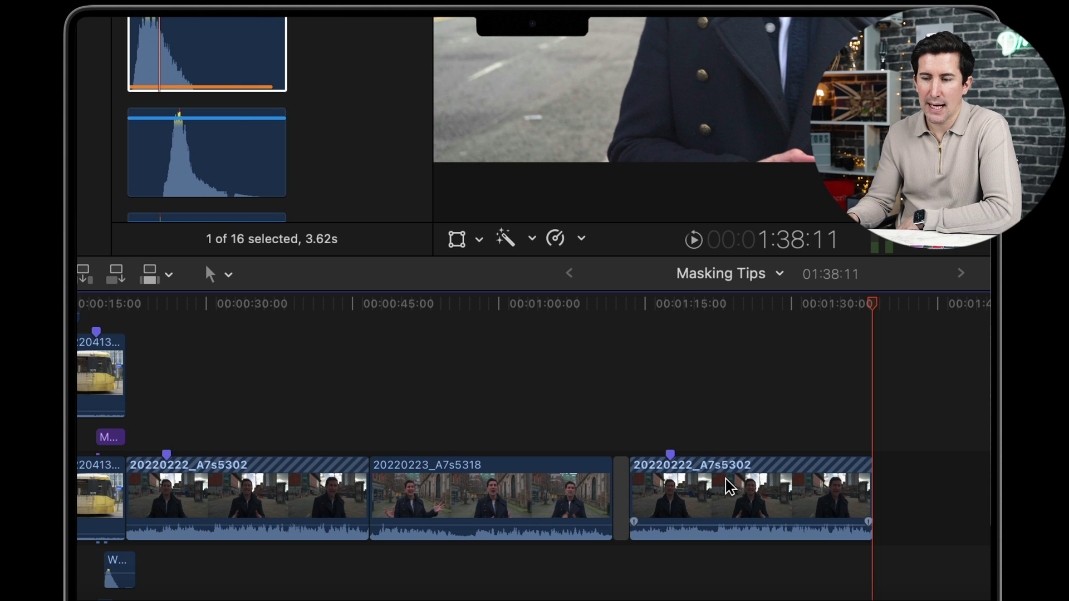
pyautogui.click(730, 487)
pyautogui.click(304, 475)
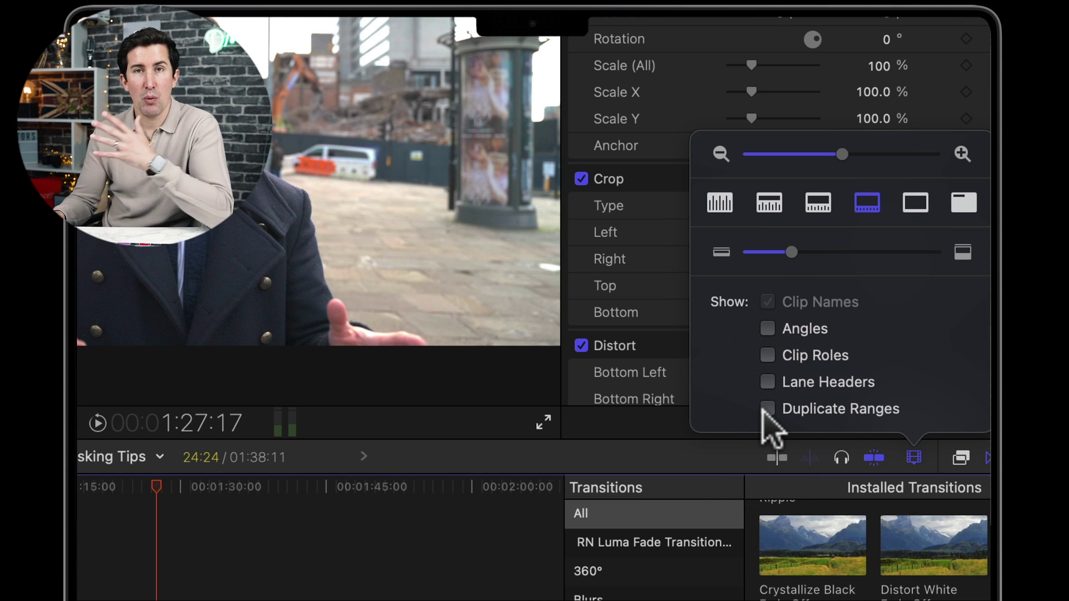
# - Enable Duplicate Ranges, open the Timeline Index, and compare the original and copied clips' rows
pyautogui.click(768, 409)
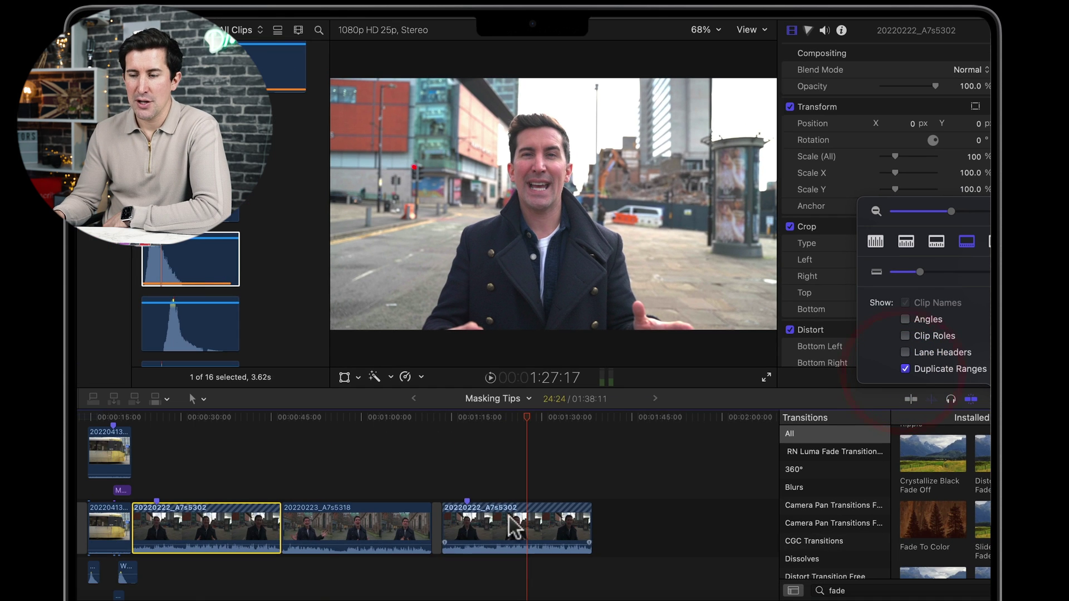
pyautogui.press('super+shift+2')
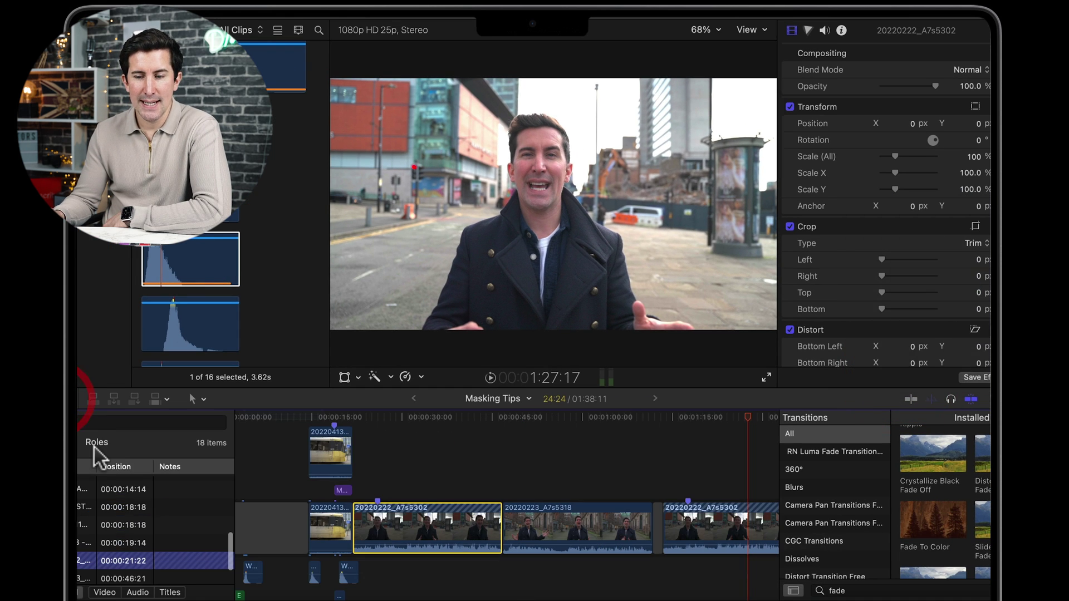
pyautogui.click(747, 520)
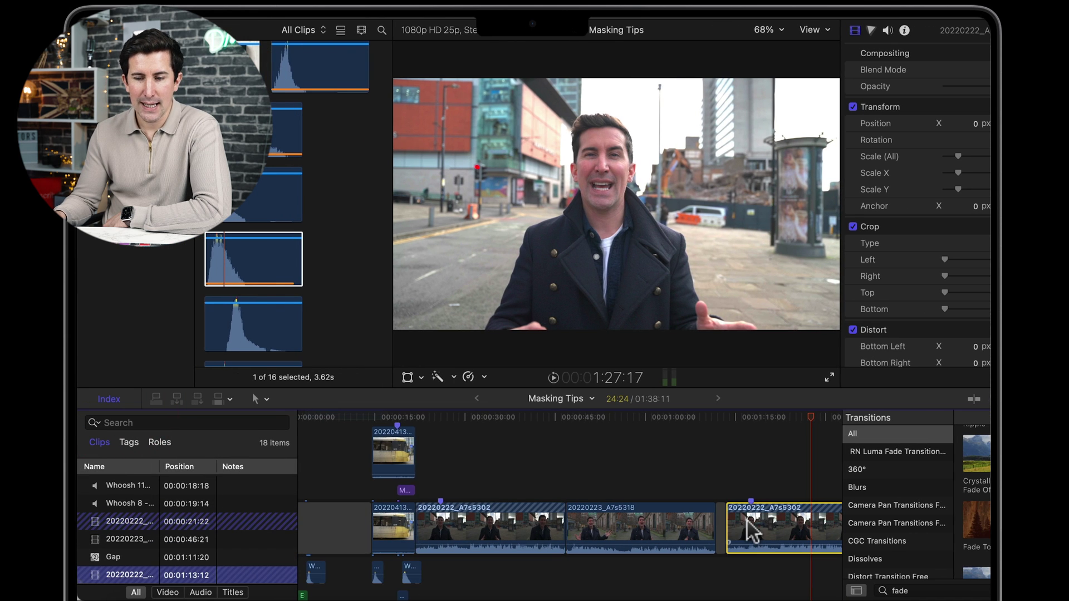
pyautogui.click(512, 537)
pyautogui.click(752, 521)
pyautogui.hscroll(1, 504, 490)
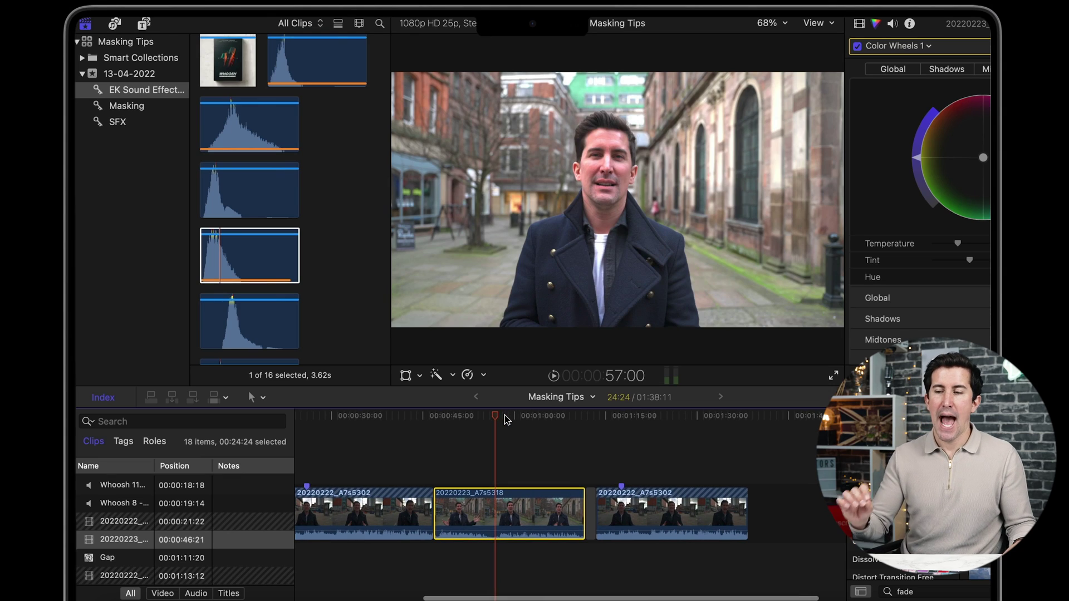
# - Show the Audio inspector for the selected clip with the playhead at 58 seconds
pyautogui.click(893, 24)
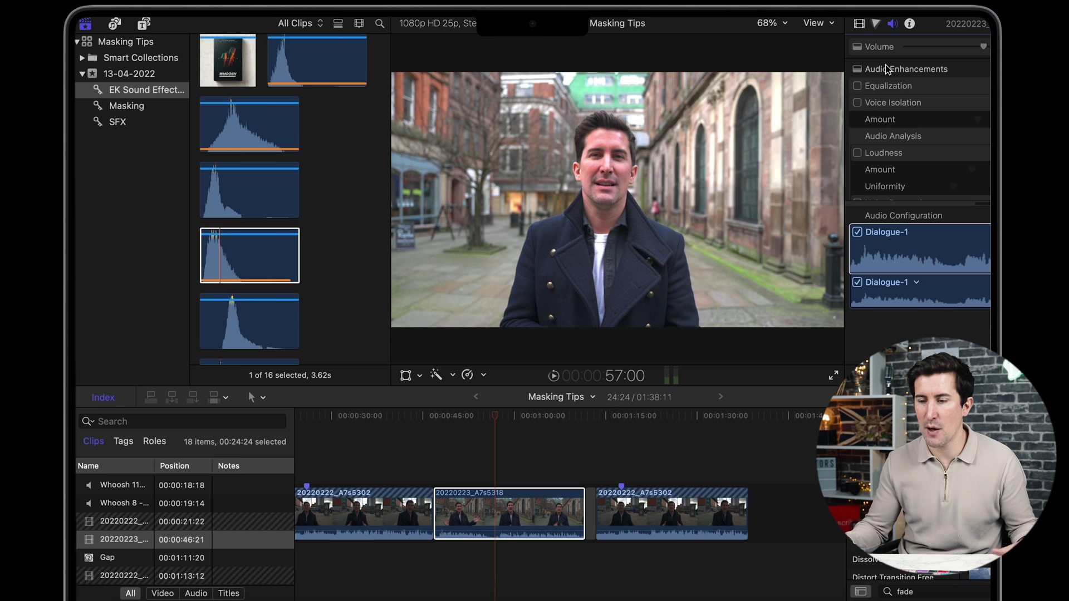
pyautogui.scroll(1, 848, 124)
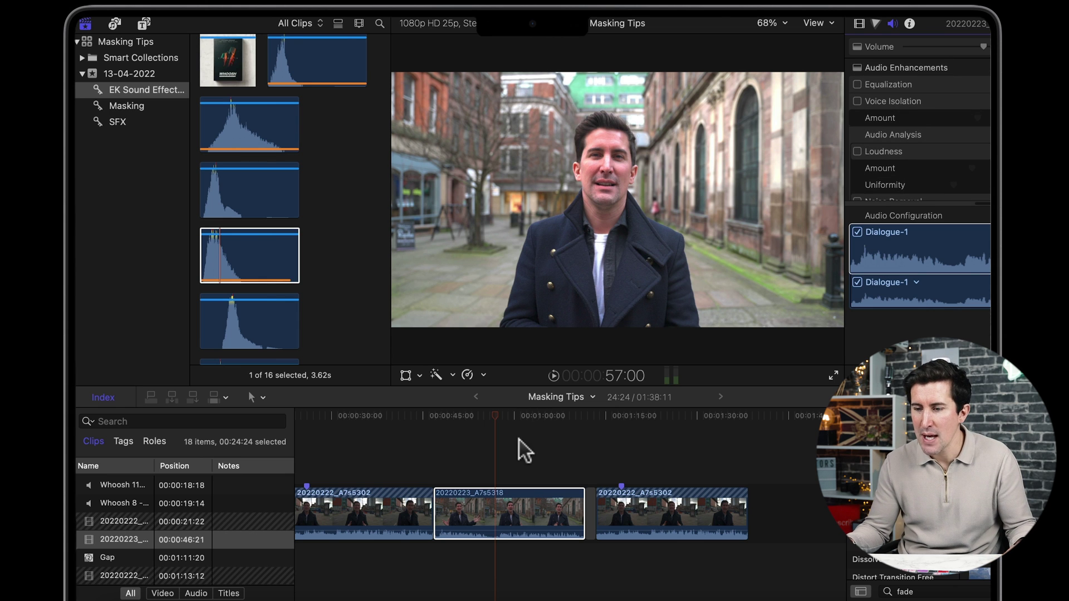
pyautogui.click(502, 417)
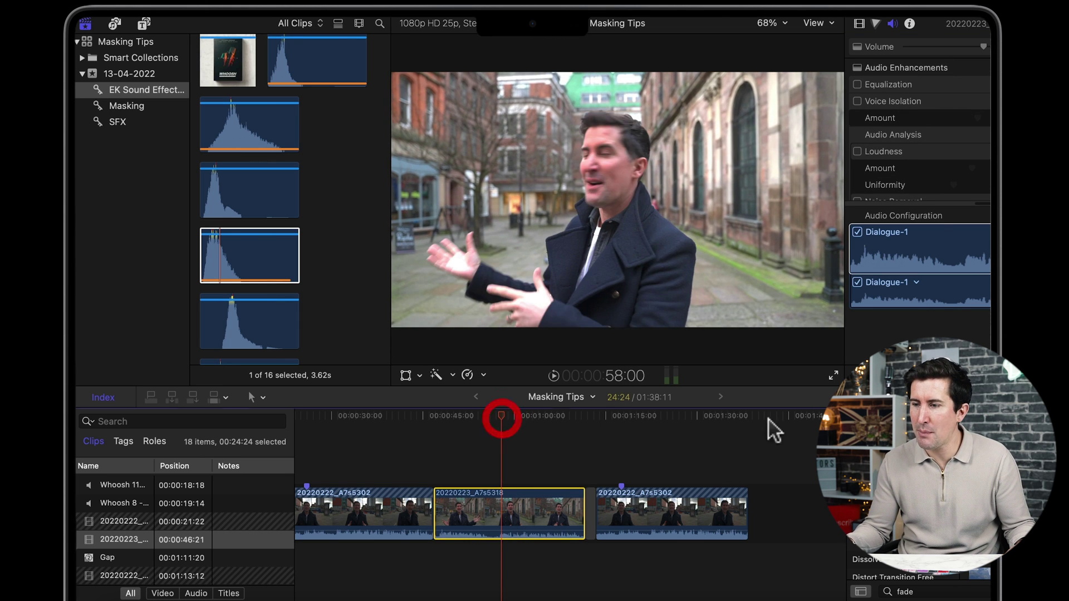
pyautogui.scroll(-3, 926, 144)
pyautogui.scroll(3, 909, 139)
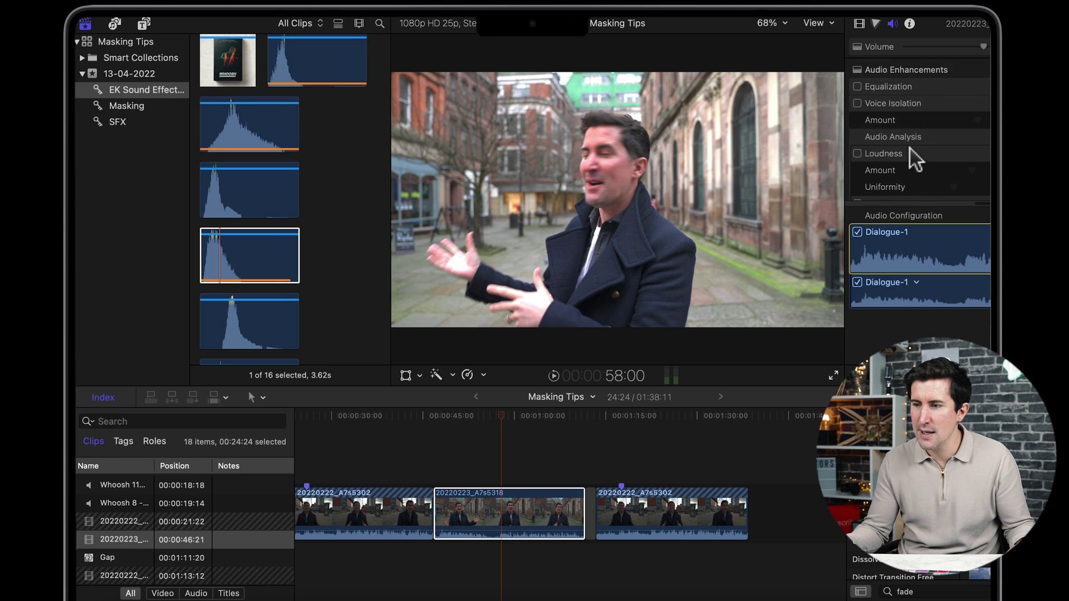
# - Select the copied 20220222_A7s5302 clip and play the timeline from about 57 seconds
pyautogui.click(644, 500)
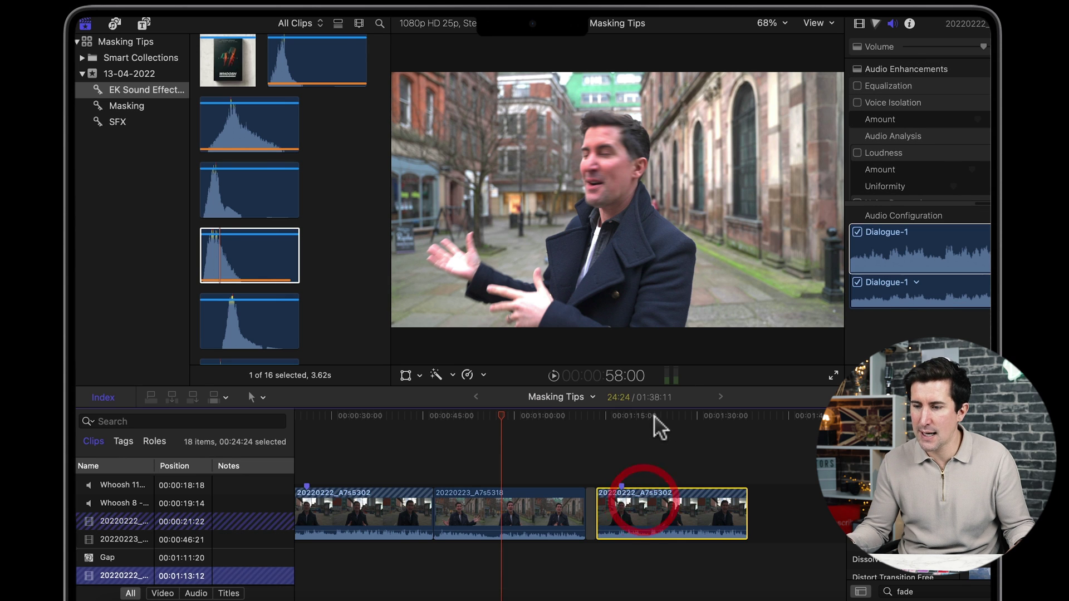
pyautogui.click(655, 418)
pyautogui.moveTo(482, 417); pyautogui.dragTo(500, 419)
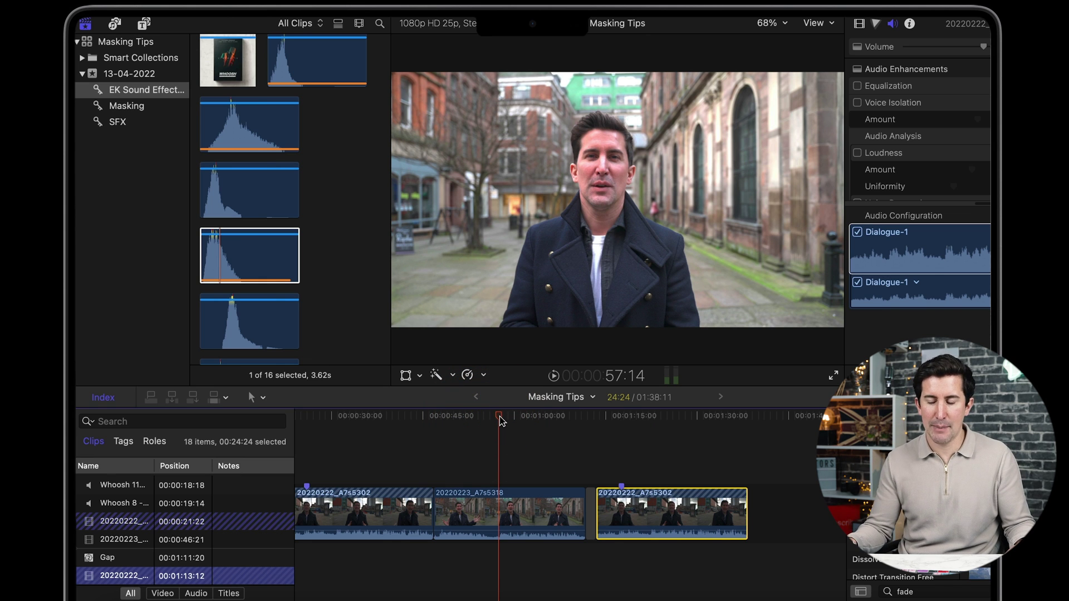
pyautogui.press('space')
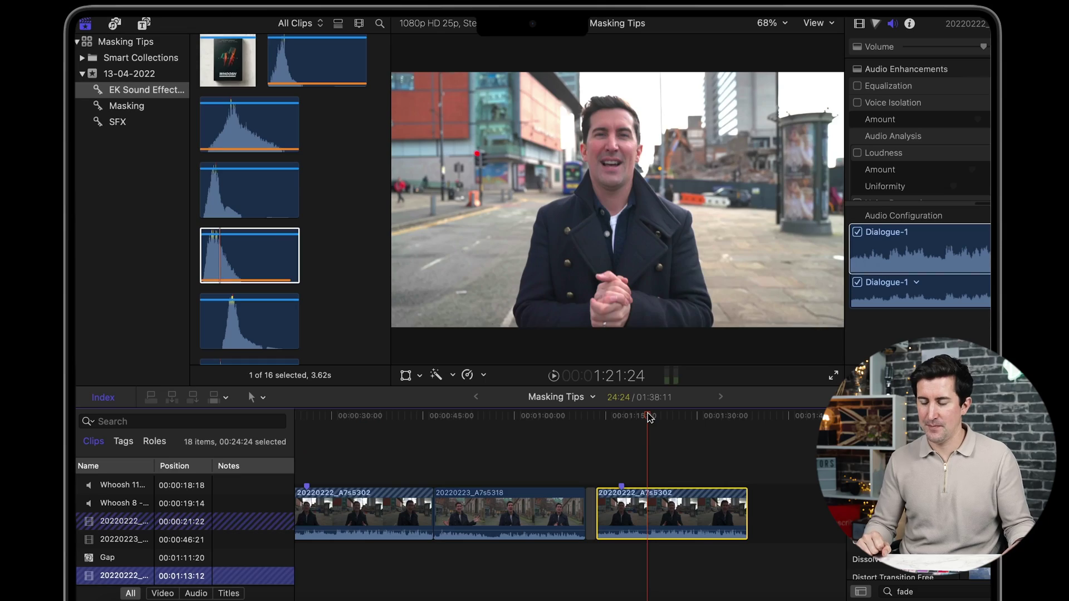
pyautogui.press('space')
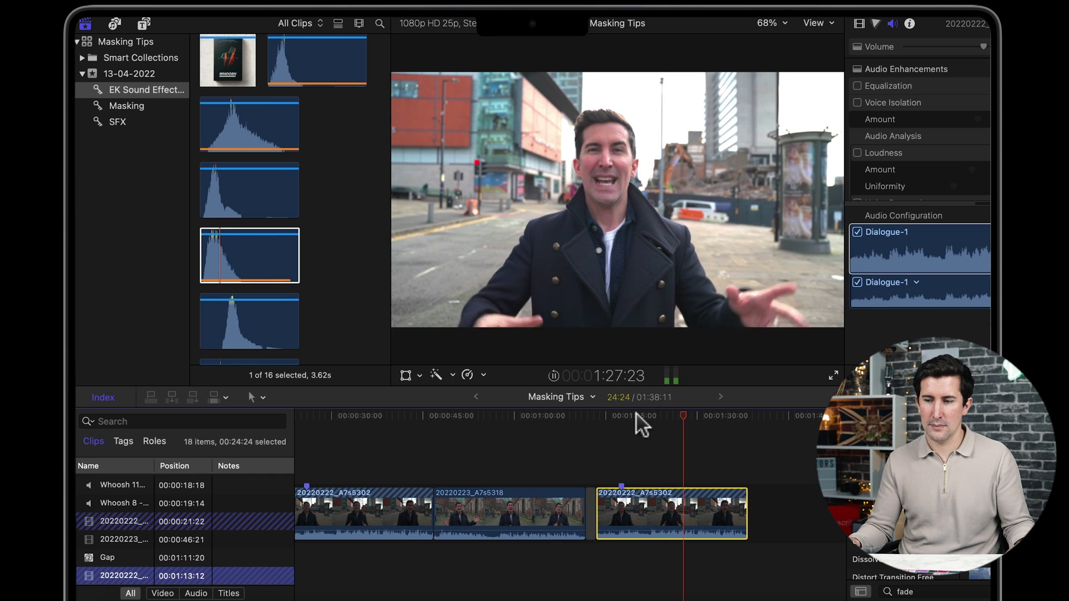
# - Play the copied clip from about 1:21 and enable Voice Isolation, toggling it off and on to compare
pyautogui.click(648, 416)
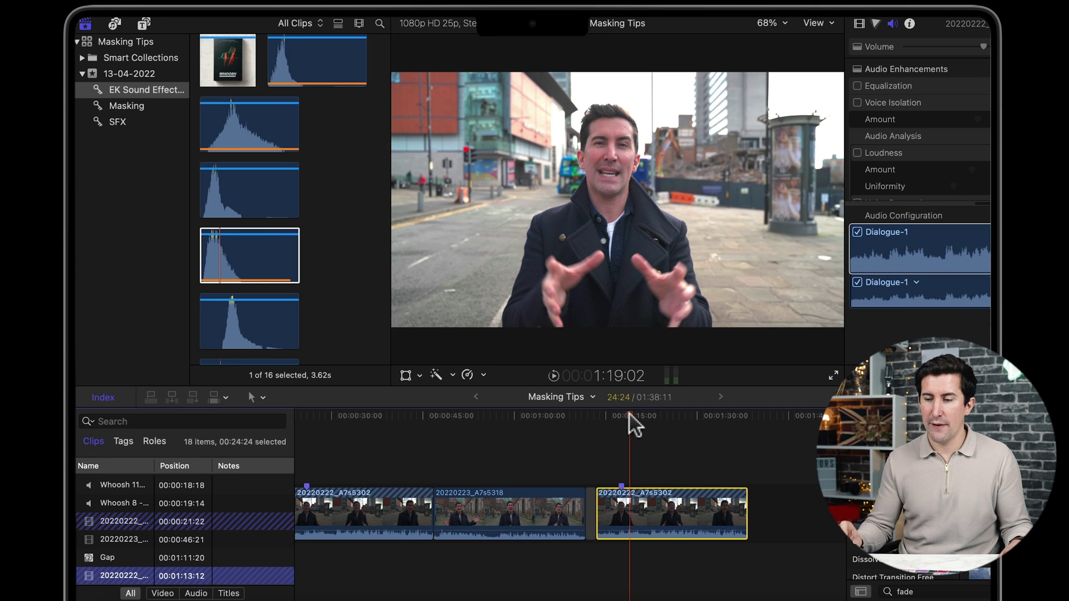
pyautogui.press('space')
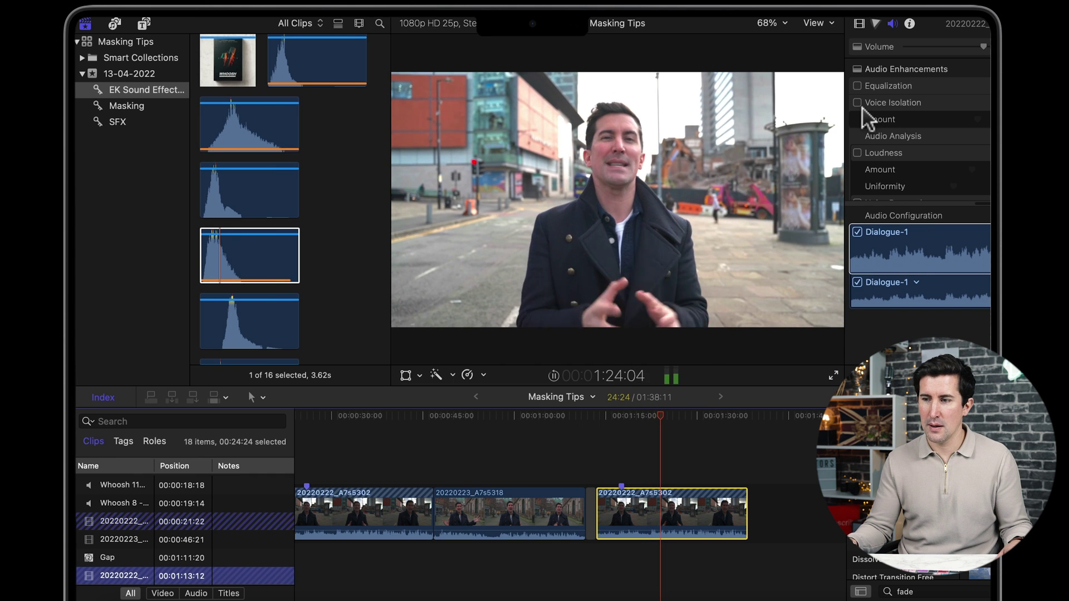
pyautogui.click(857, 105)
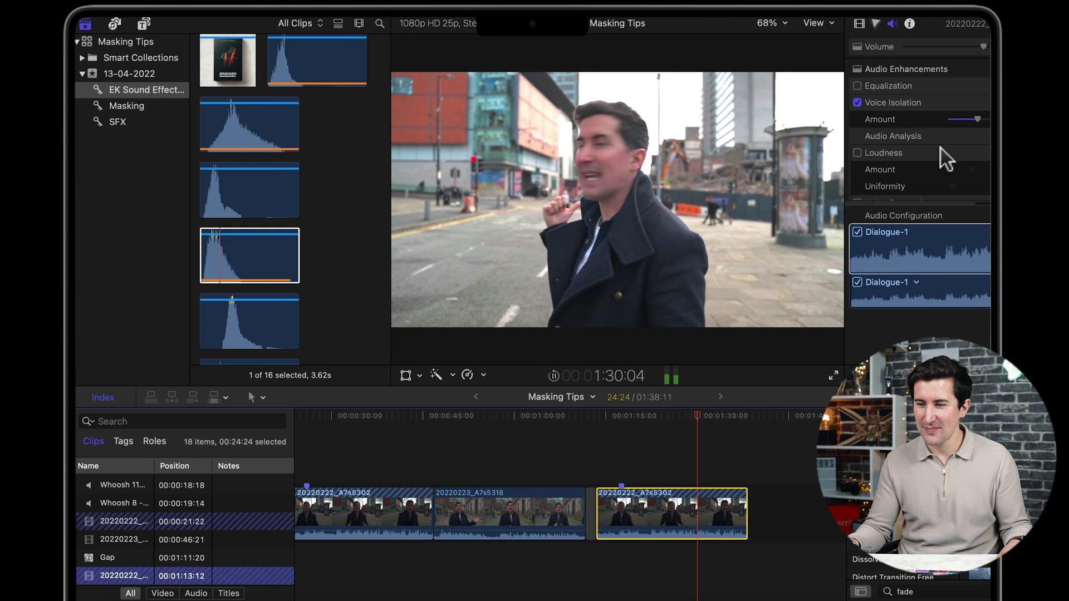
pyautogui.click(858, 103)
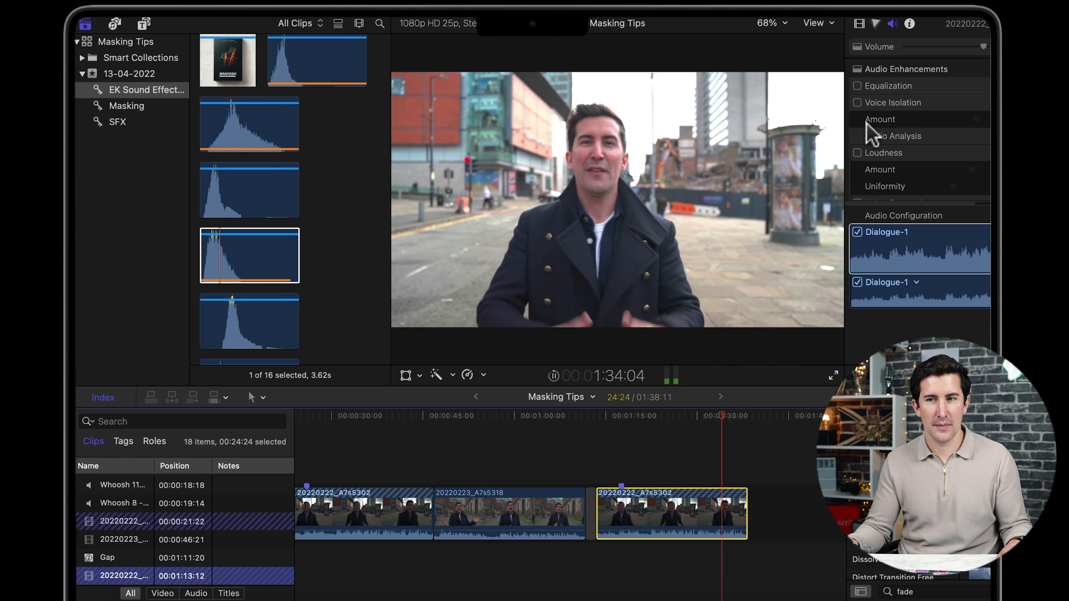
pyautogui.click(858, 102)
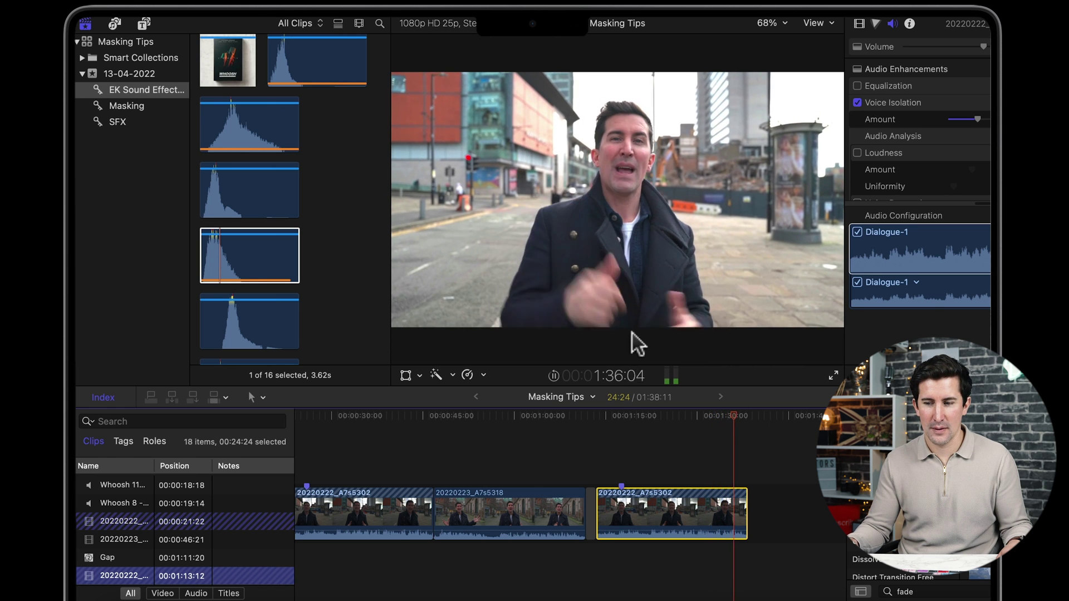
# - Select the 20220223_A7s5318 clip and play it to hear its audio
pyautogui.click(497, 419)
pyautogui.click(517, 498)
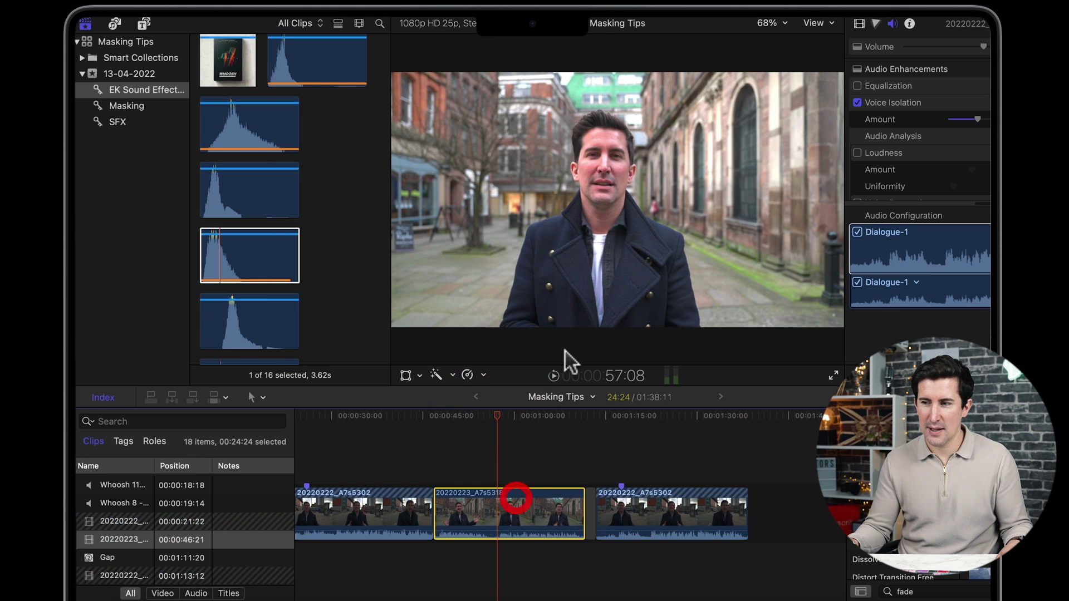
pyautogui.hscroll(2, 453, 418)
pyautogui.press('space')
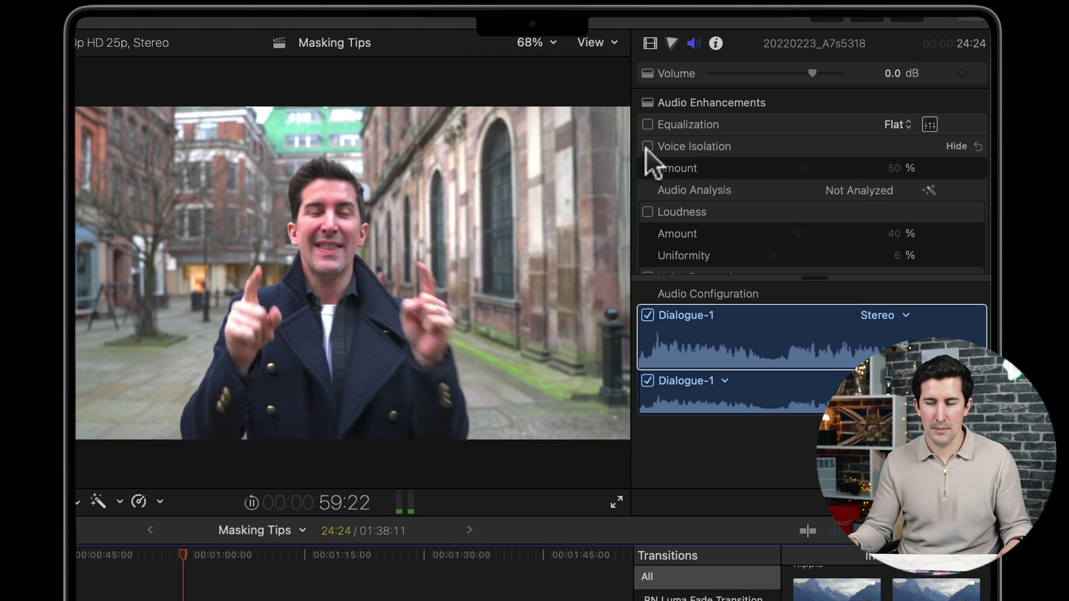
# - Enable Voice Isolation on 20220223_A7s5318, then toggle 20220222_A7s5302's off and back on at 100%
pyautogui.click(647, 150)
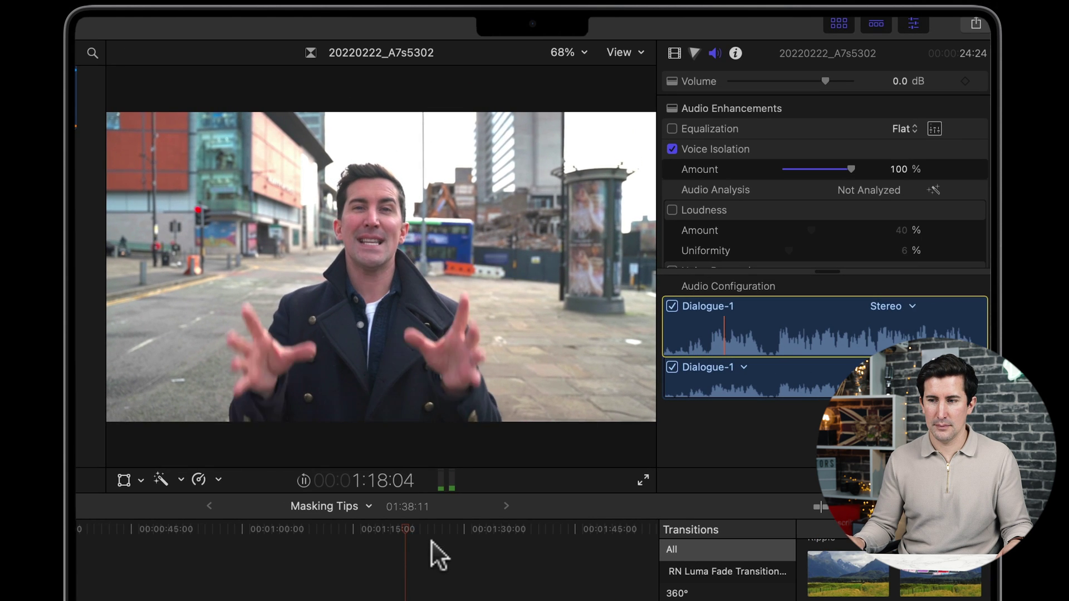
pyautogui.click(408, 529)
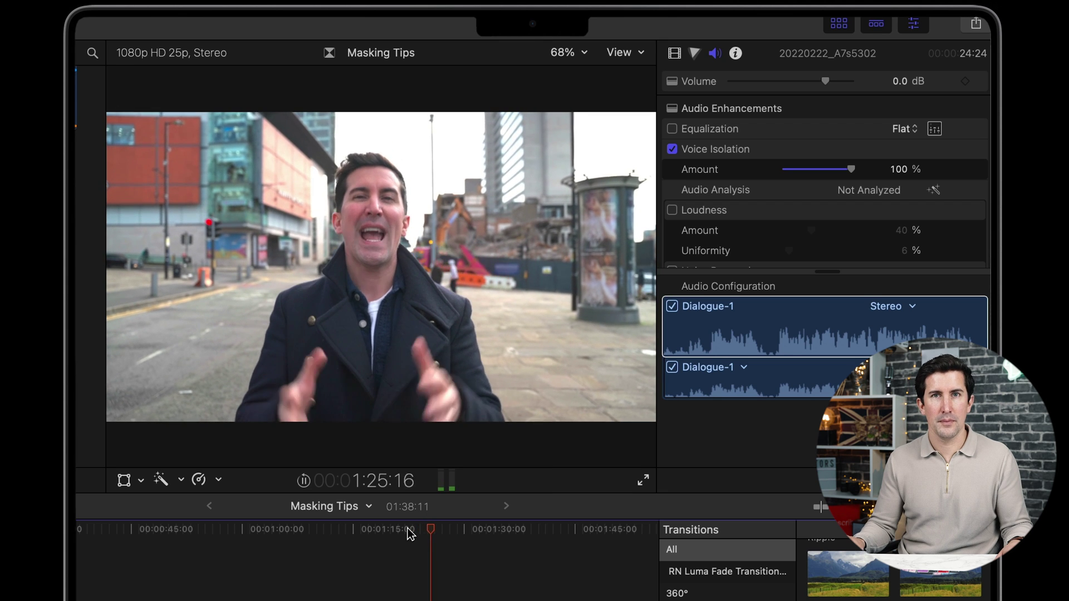
pyautogui.click(672, 150)
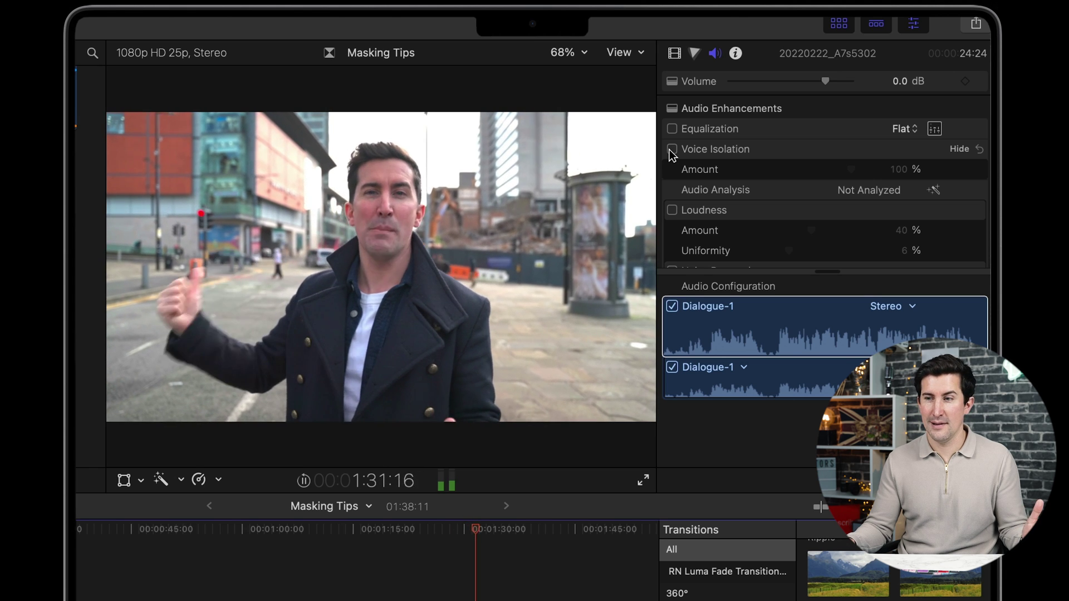
pyautogui.click(672, 150)
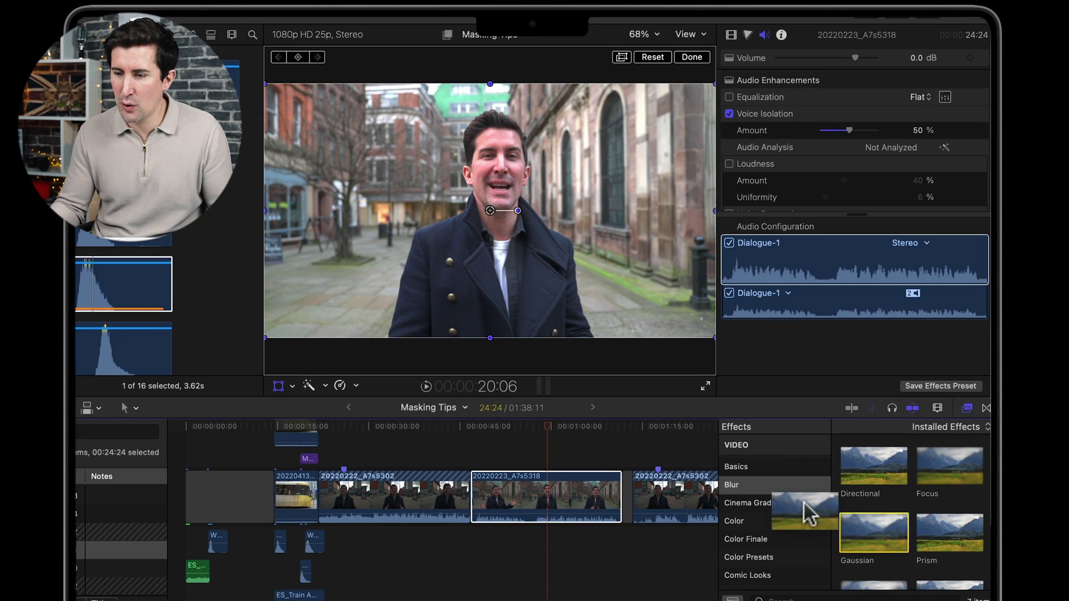
# - Place a Gaussian blur mask on the speaker's face, analyze to track it, review playback, and show Tracker options
pyautogui.moveTo(804, 502); pyautogui.dragTo(522, 295)
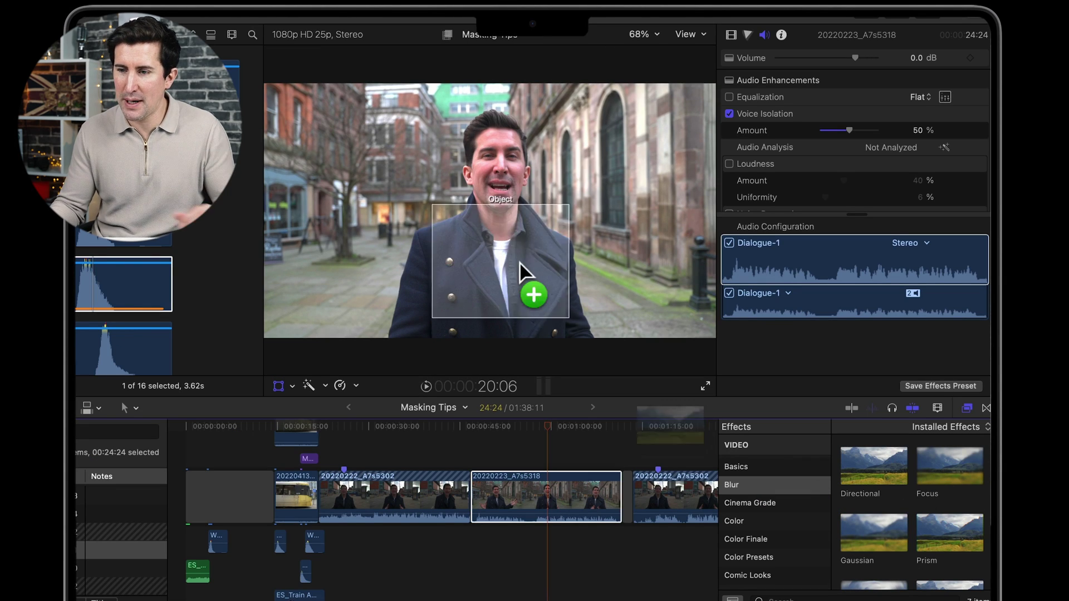
pyautogui.moveTo(499, 171); pyautogui.dragTo(499, 171)
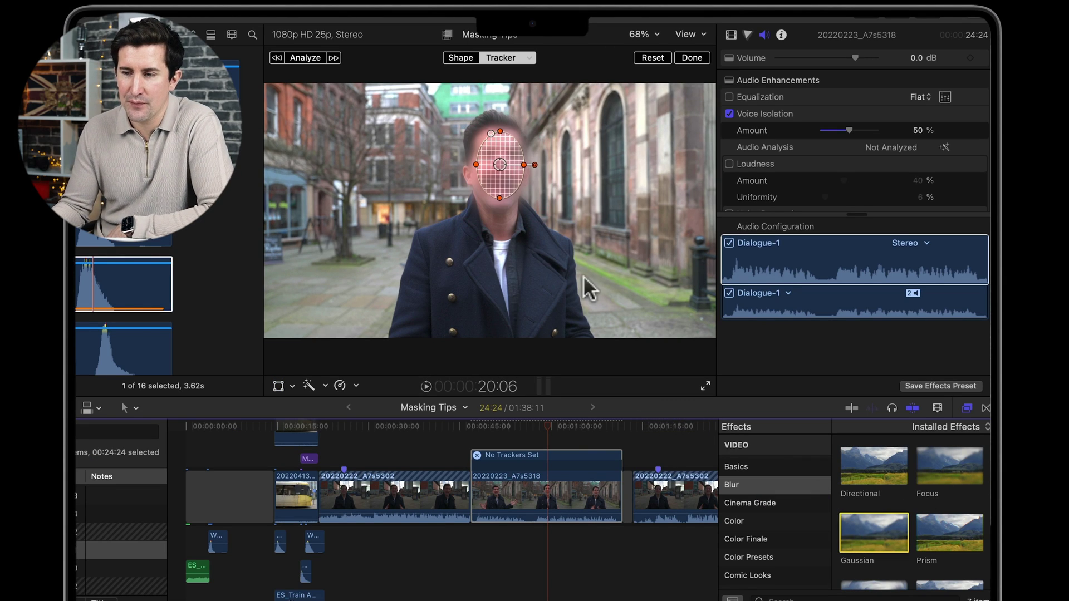
pyautogui.click(305, 58)
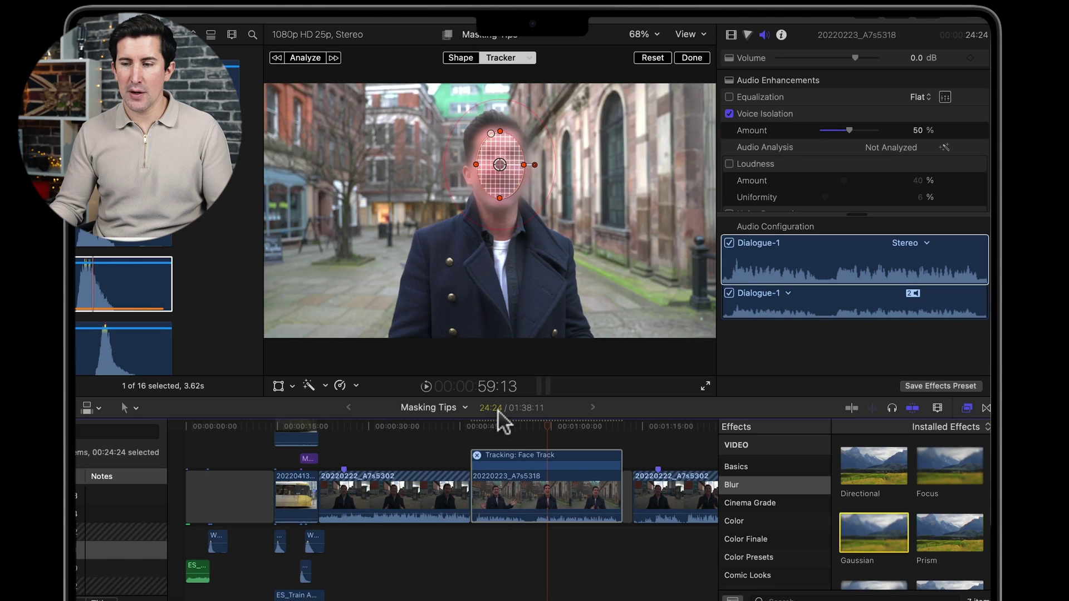
pyautogui.click(501, 426)
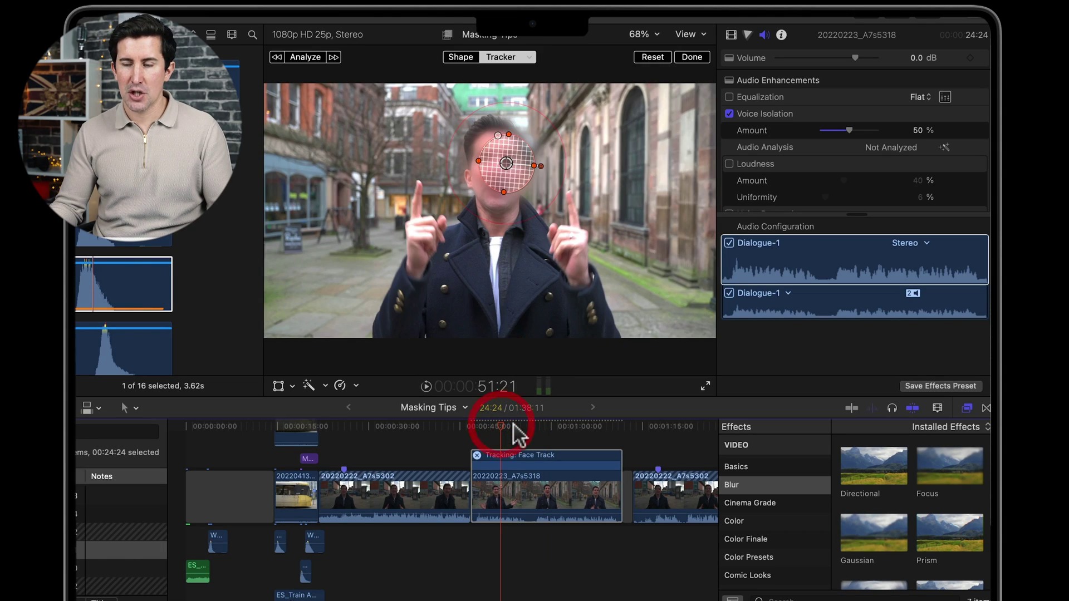
pyautogui.press('space')
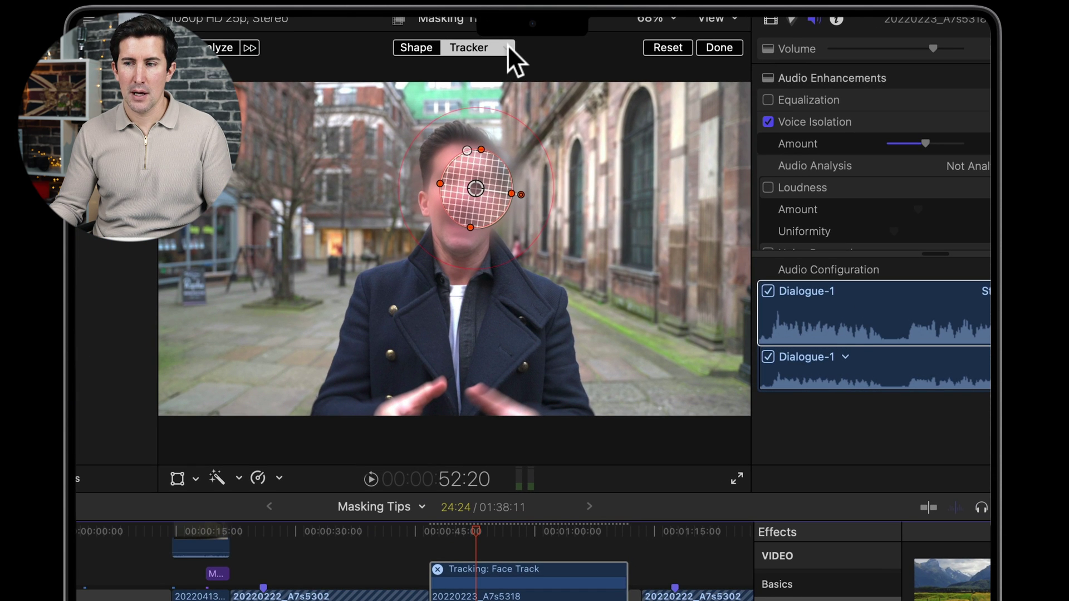
pyautogui.click(508, 47)
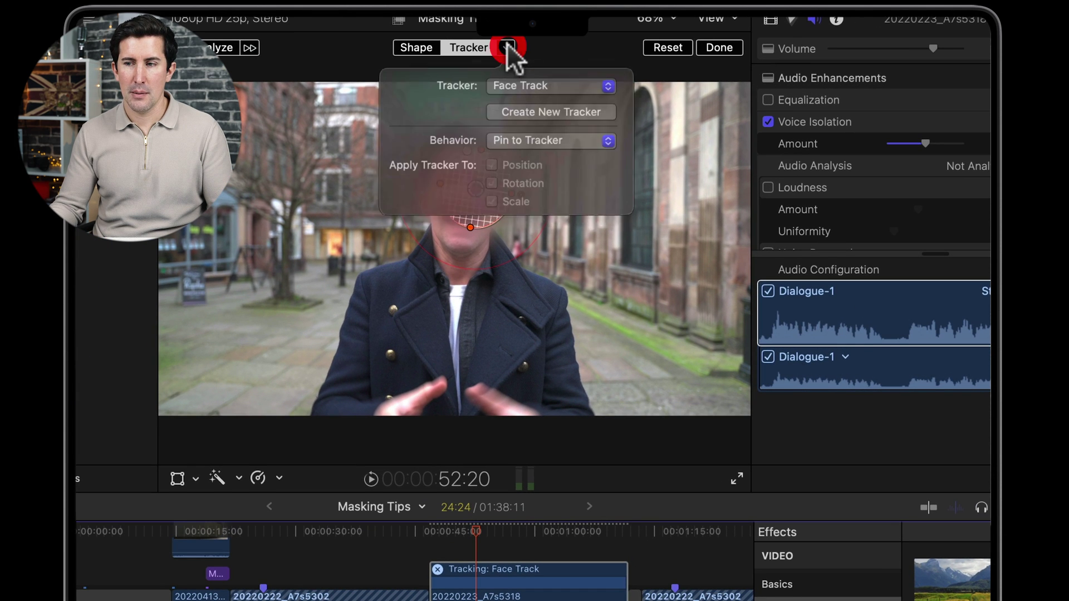